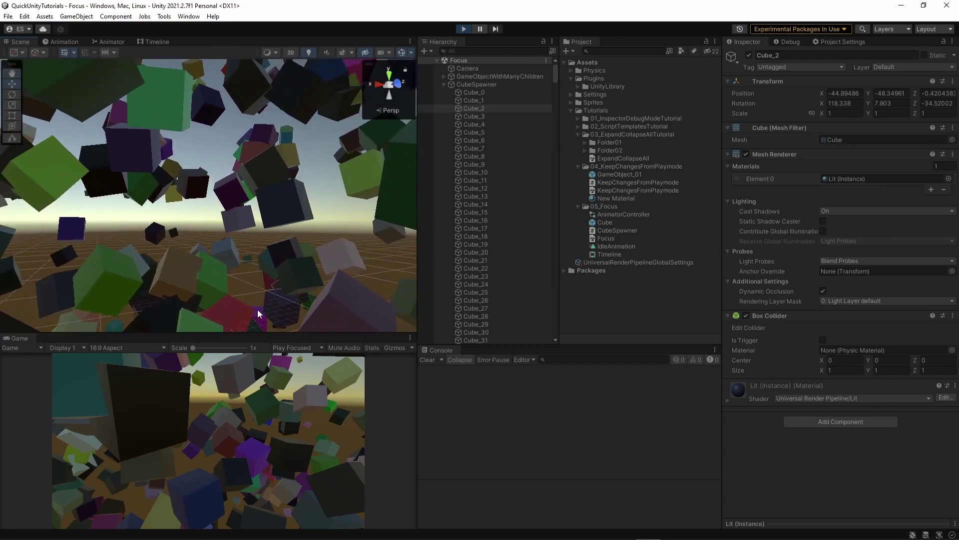
# - Frame Cube_2 and Cube_3, one after the other, in the Scene view
pyautogui.doubleClick(475, 109)
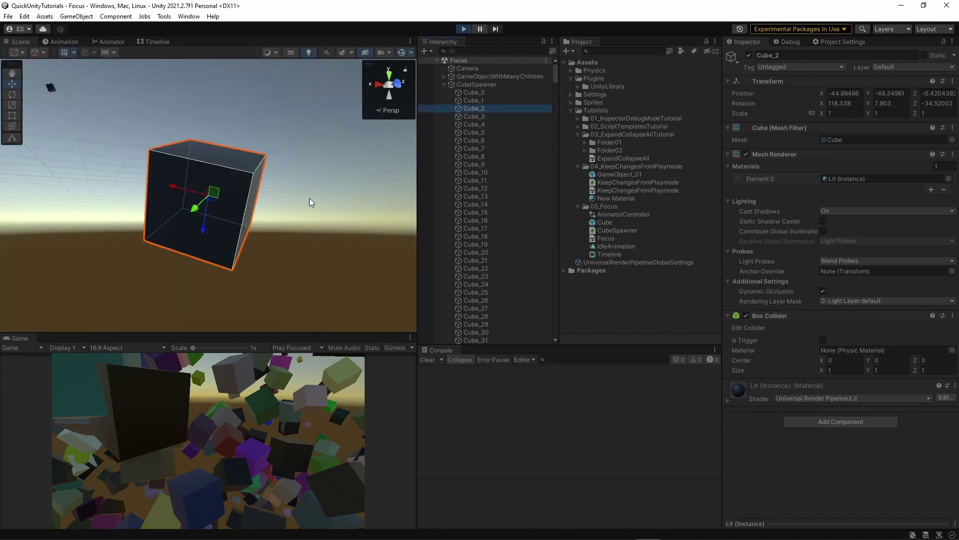
pyautogui.click(474, 116)
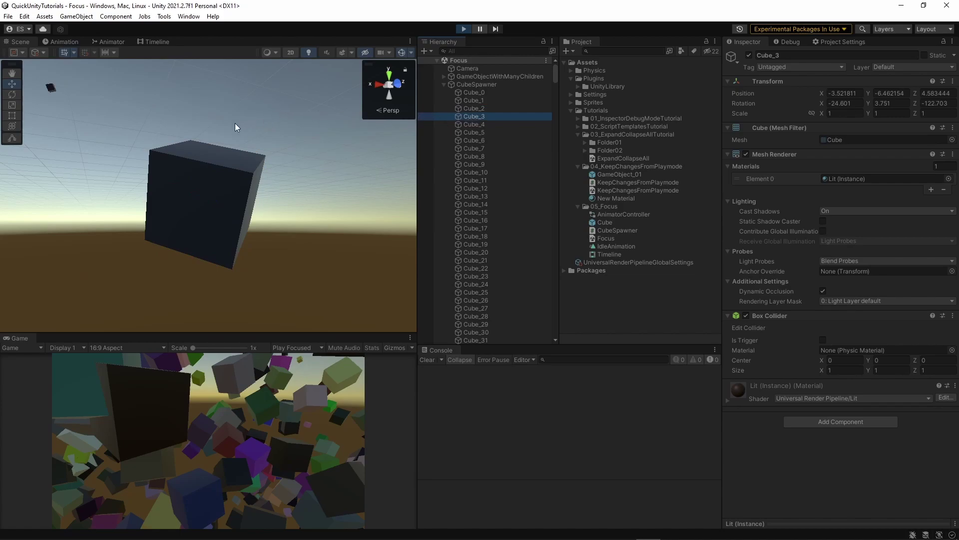
pyautogui.press('f')
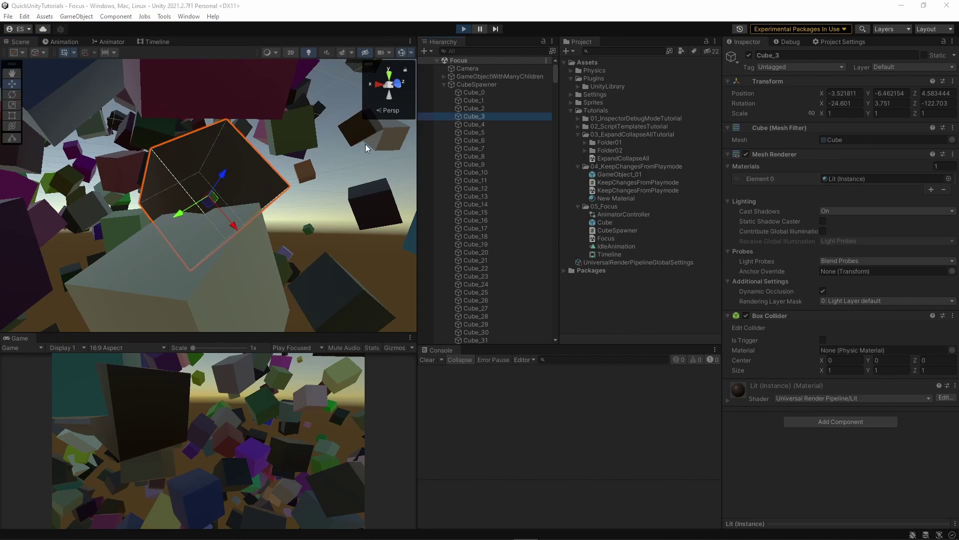
# - Alternate the Scene view between the close and wide framing of Cube_3, and exit Play mode
pyautogui.doubleClick(477, 116)
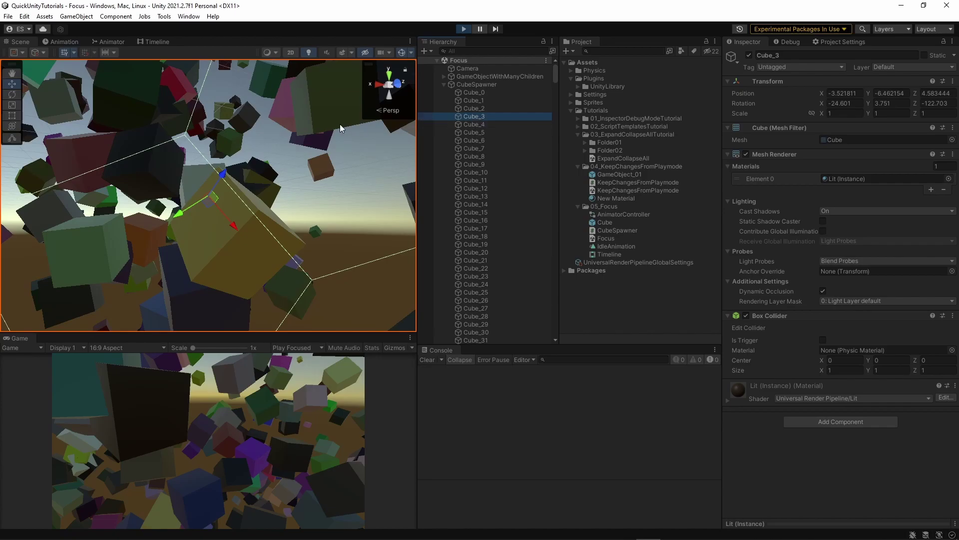
pyautogui.press('f')
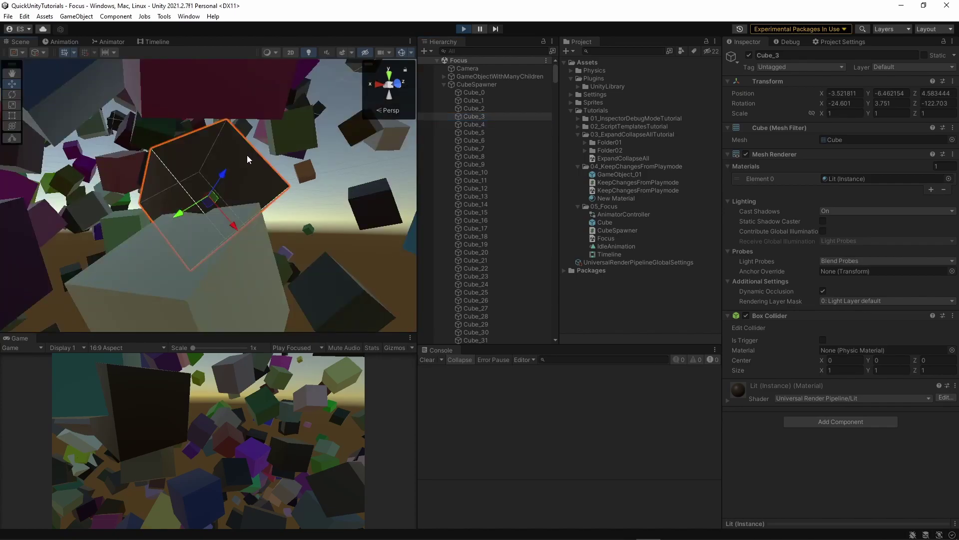
pyautogui.press('f')
pyautogui.press('f')
pyautogui.press('f')
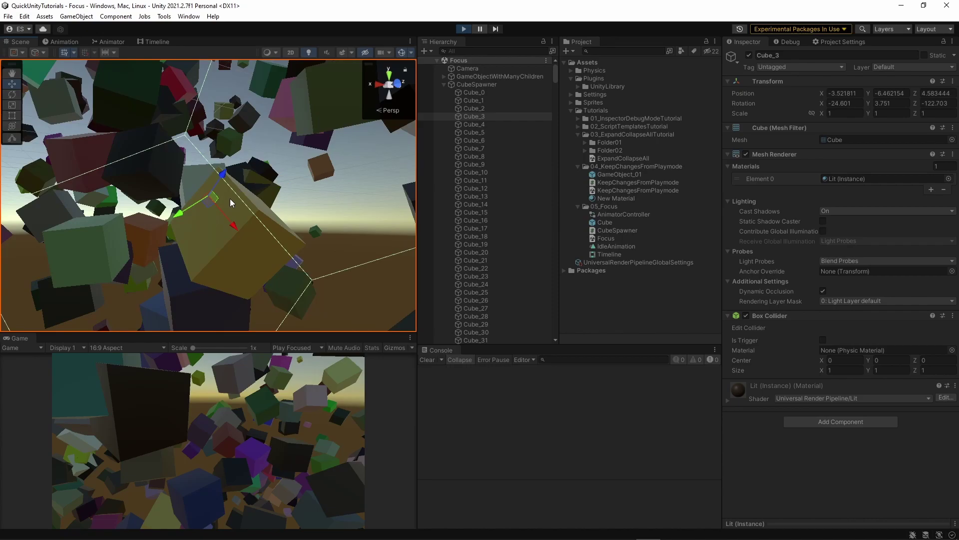
pyautogui.press('f')
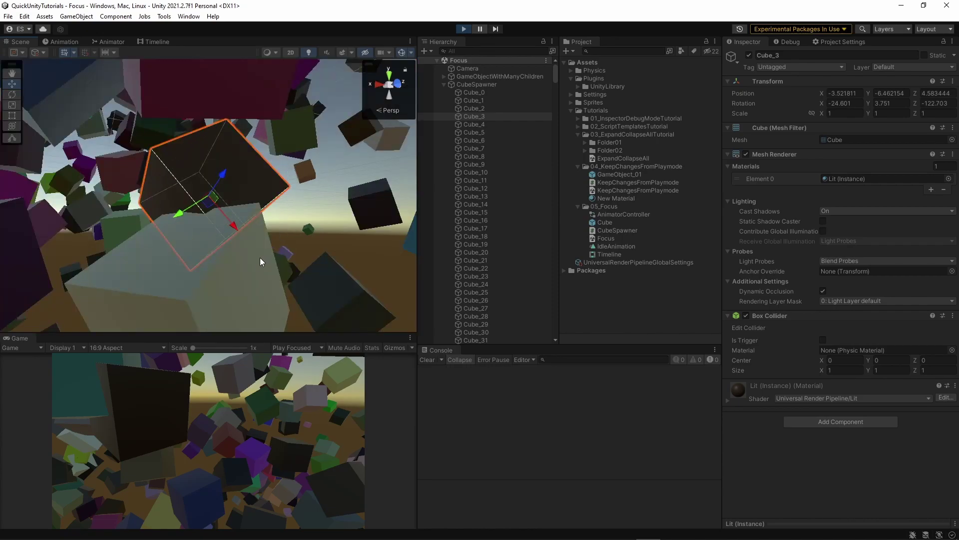
pyautogui.hotkey('ctrl', 'p')
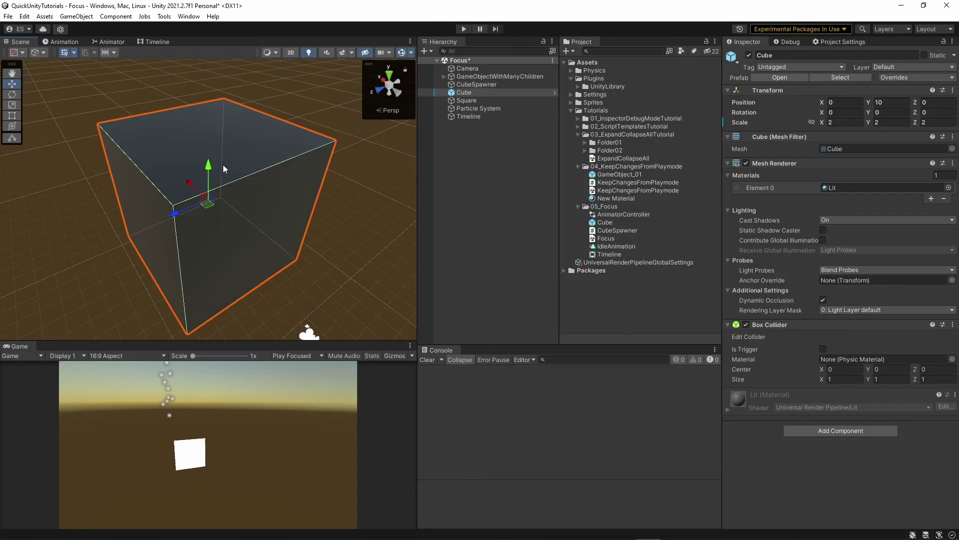
# - Set the Cube's X and Y scale to 20 and frame the resized Cube in the Scene view
pyautogui.scroll(5, 244, 188)
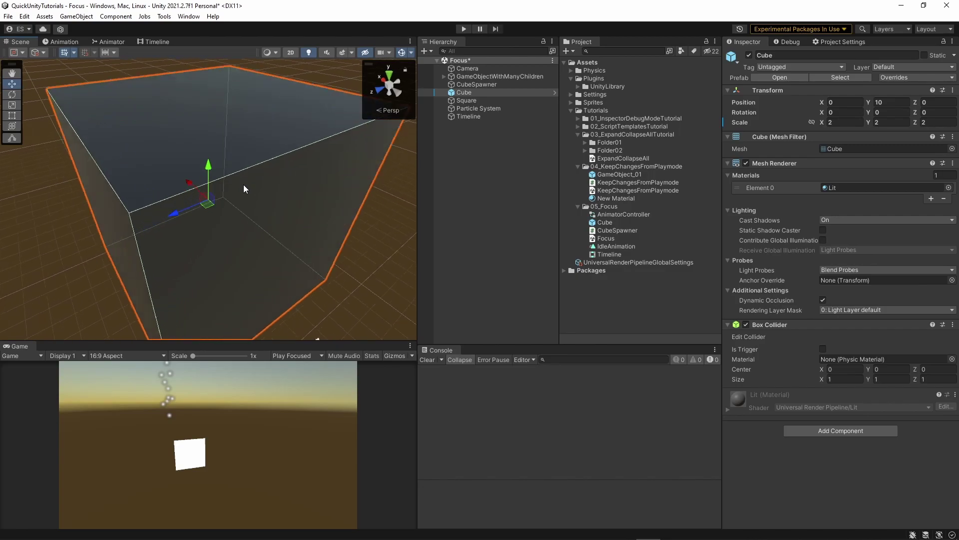
pyautogui.scroll(-5, 225, 215)
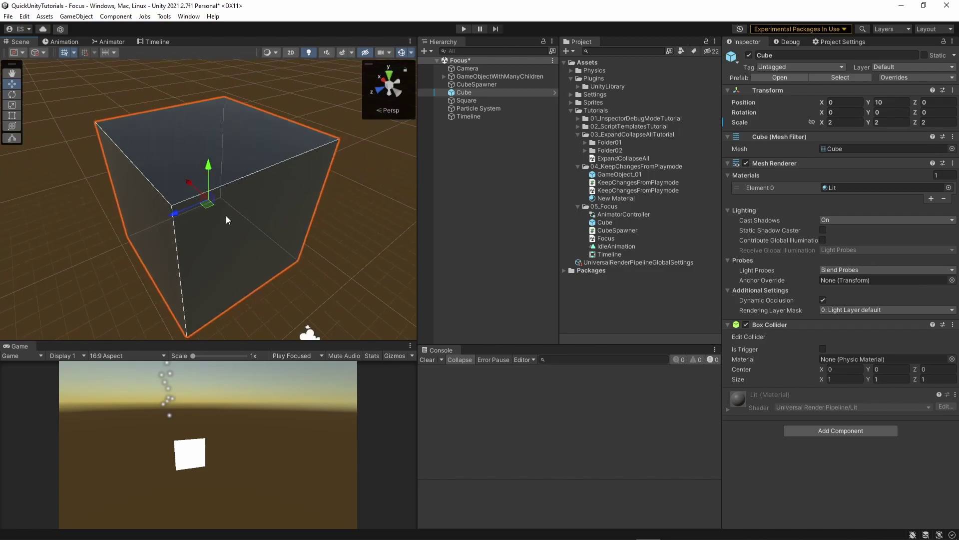
pyautogui.click(844, 123)
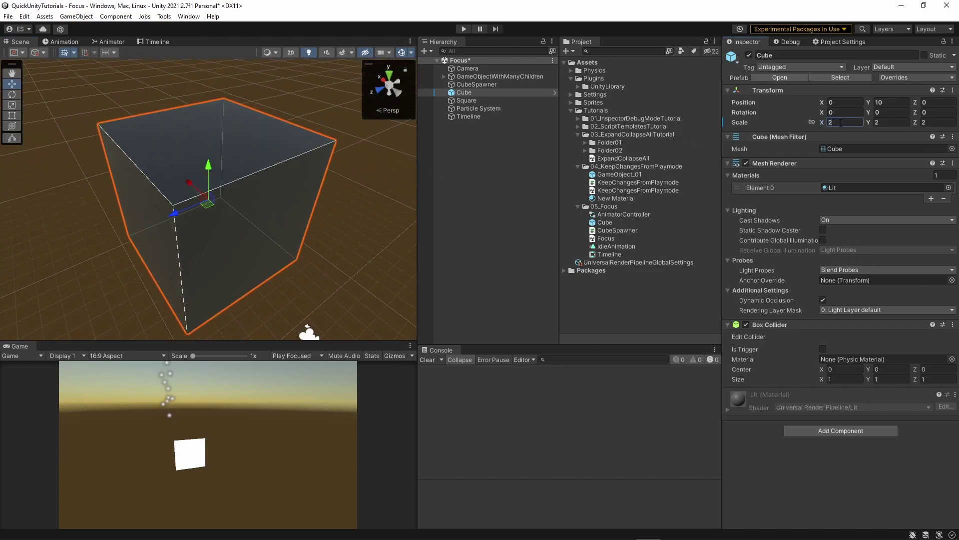
pyautogui.write('0')
pyautogui.click(889, 122)
pyautogui.write('0')
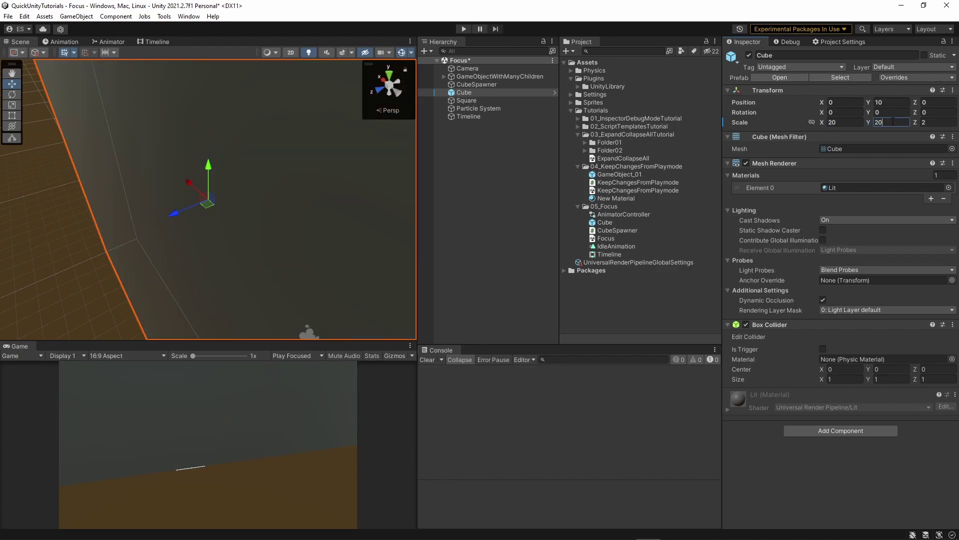
pyautogui.click(474, 92)
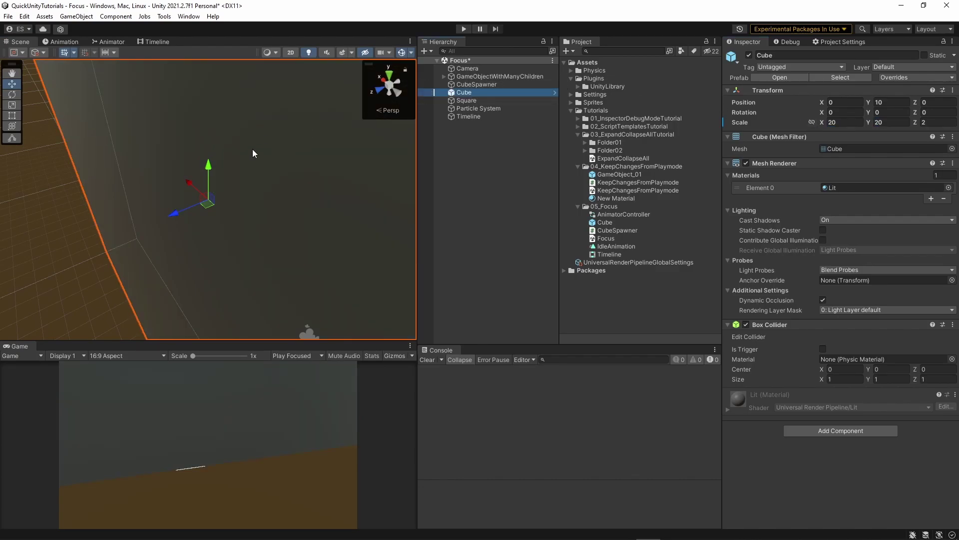
pyautogui.press('f')
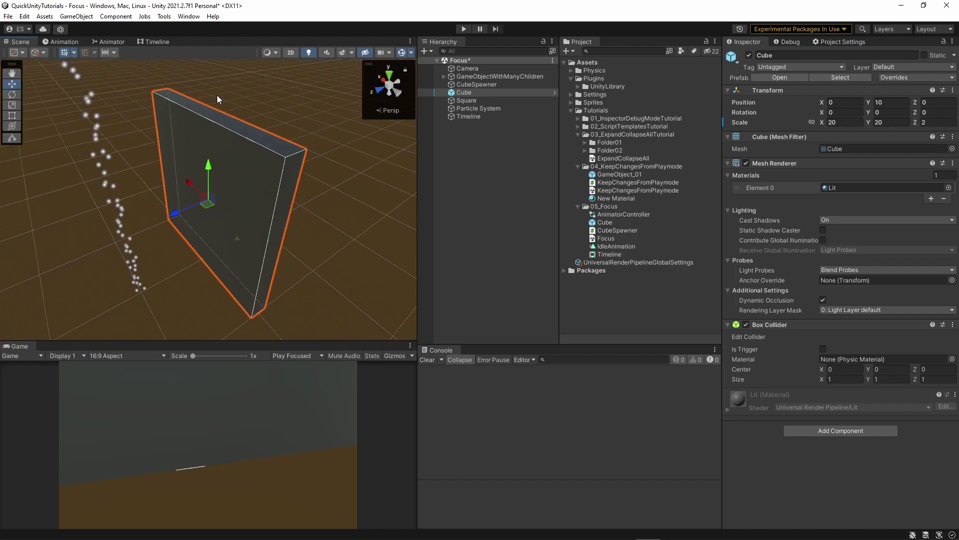
# - Set the Square's X scale to 10 and frame the stretched sprite in the Scene view
pyautogui.click(467, 100)
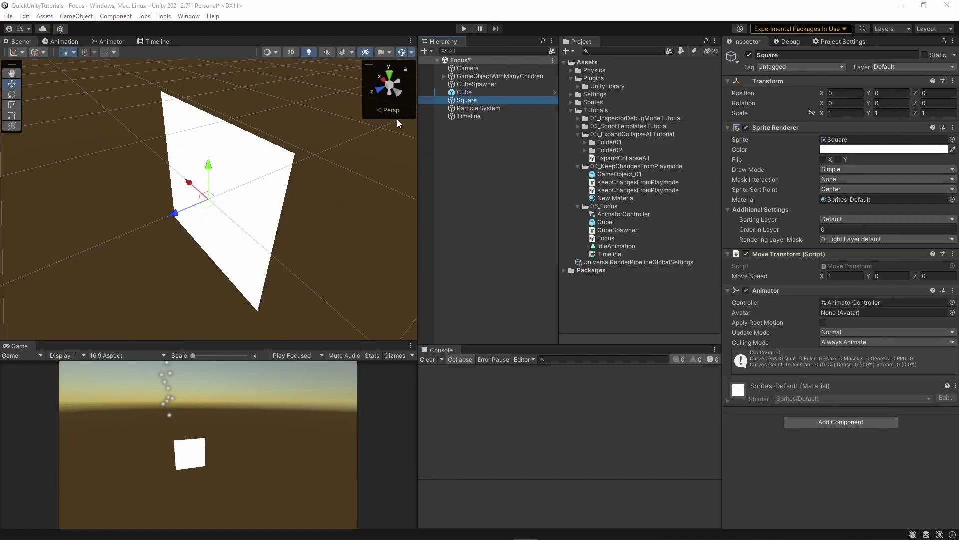
pyautogui.doubleClick(475, 103)
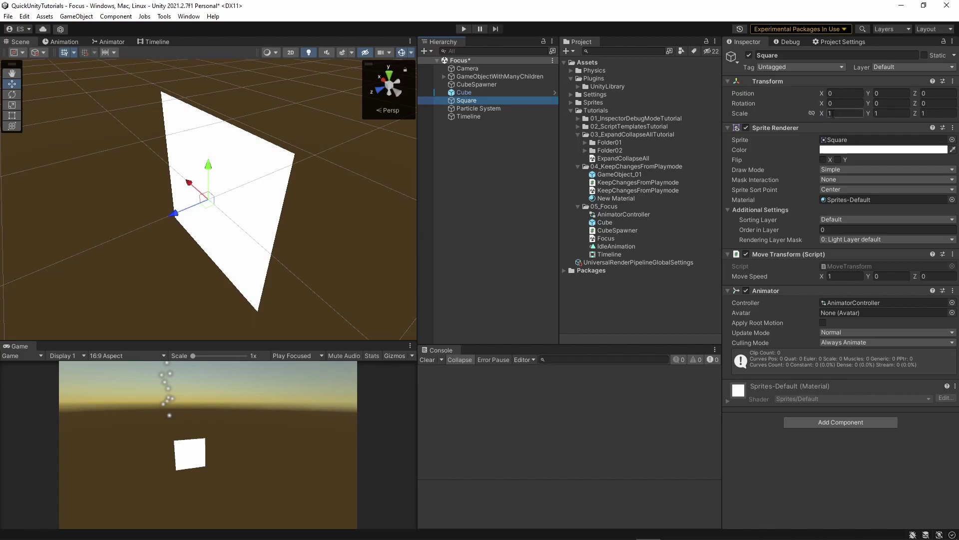
pyautogui.click(845, 113)
pyautogui.write('0')
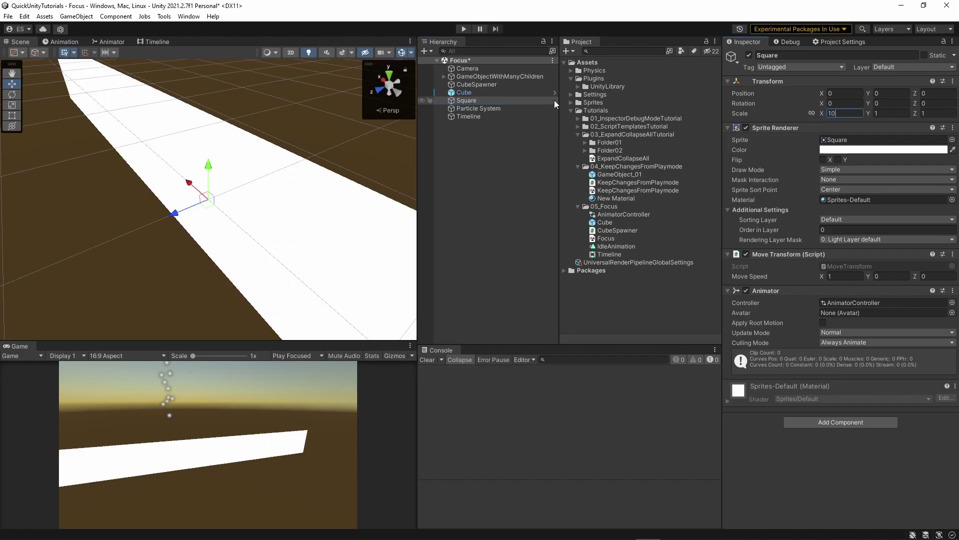
pyautogui.click(467, 107)
pyautogui.click(472, 100)
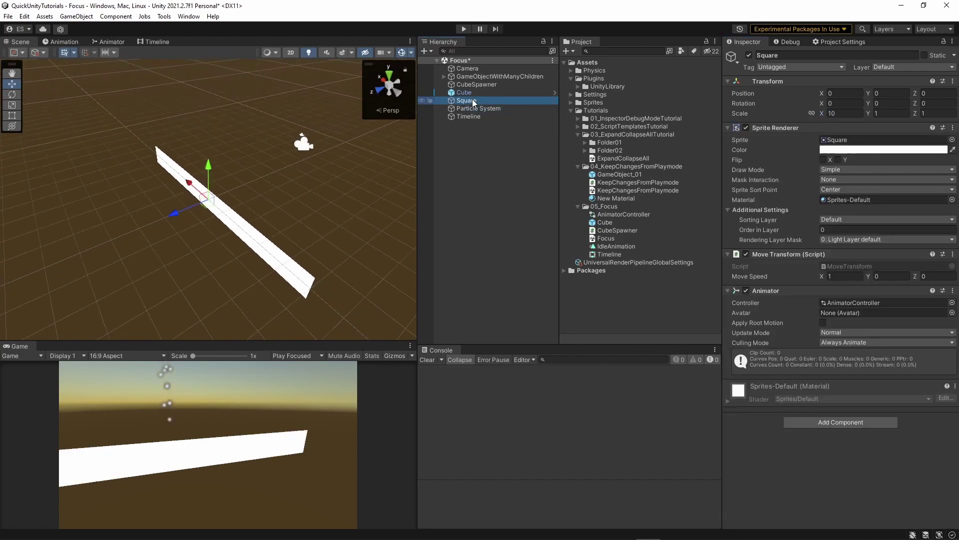
pyautogui.doubleClick(473, 99)
# - Set the Particle System's Start Lifetime to 10 and frame the particle column in the Scene view
pyautogui.doubleClick(474, 108)
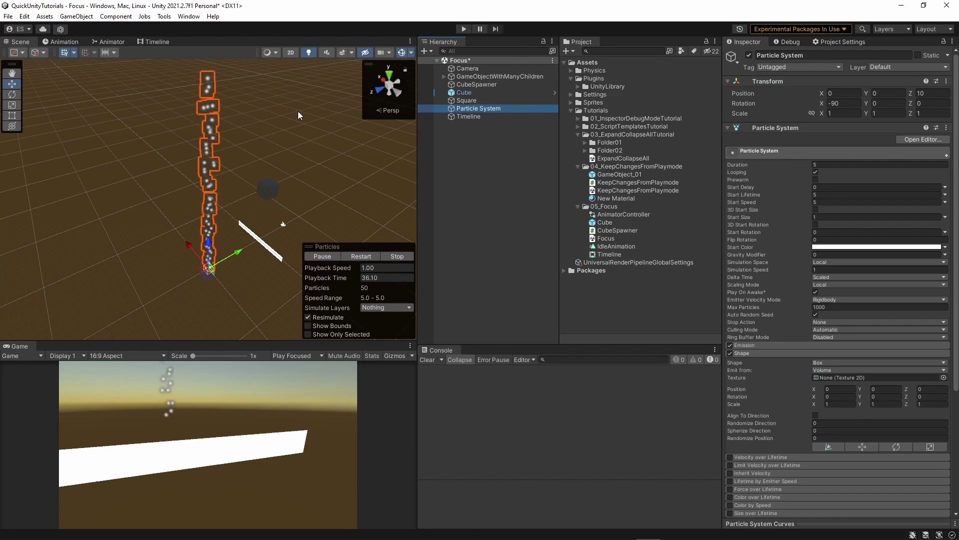
pyautogui.doubleClick(485, 108)
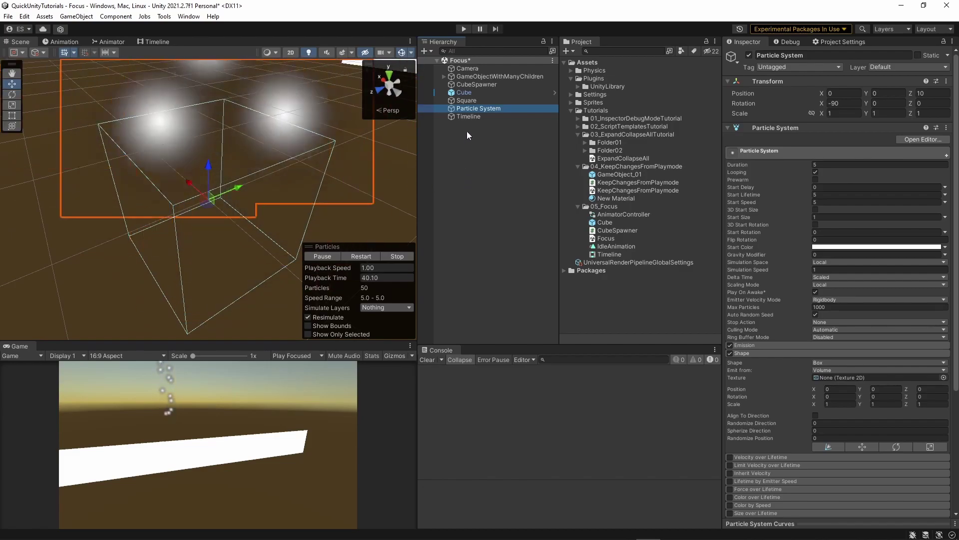
pyautogui.click(819, 194)
pyautogui.write('10')
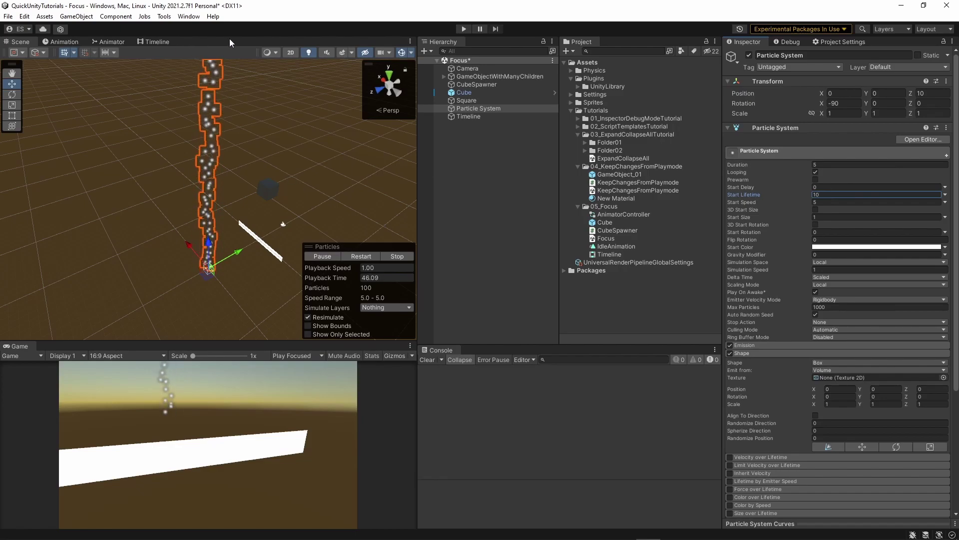
pyautogui.doubleClick(471, 108)
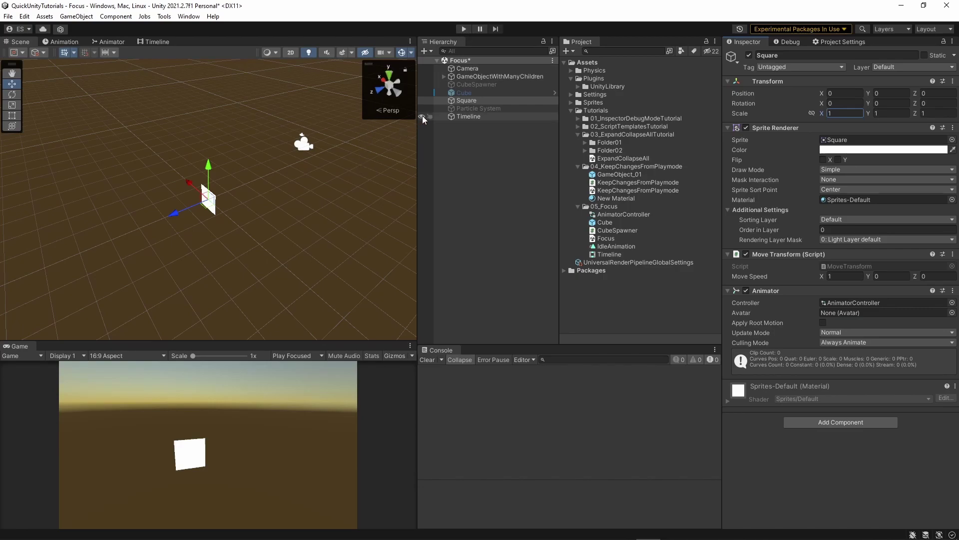
# - Enter Play mode and keep the Scene view focused on the moving Square
pyautogui.press('f')
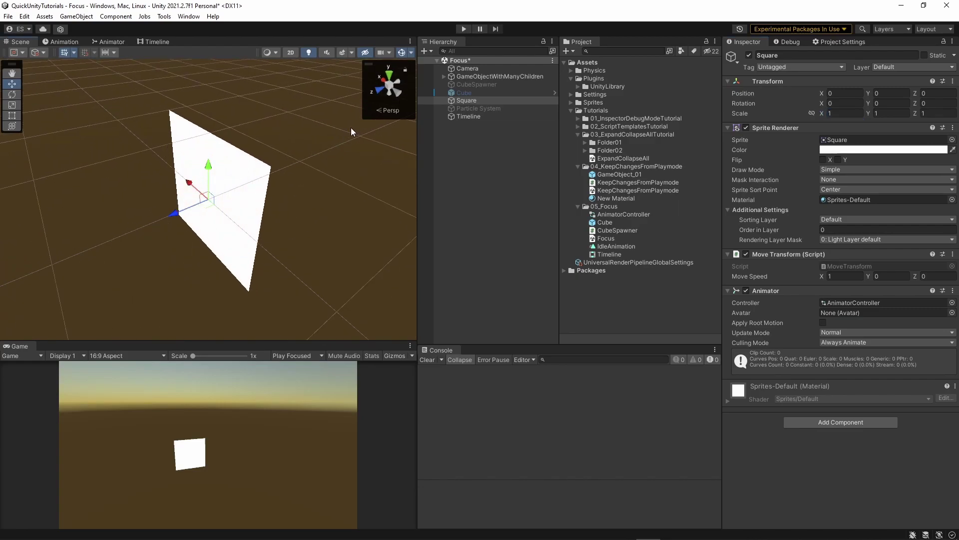
pyautogui.click(464, 28)
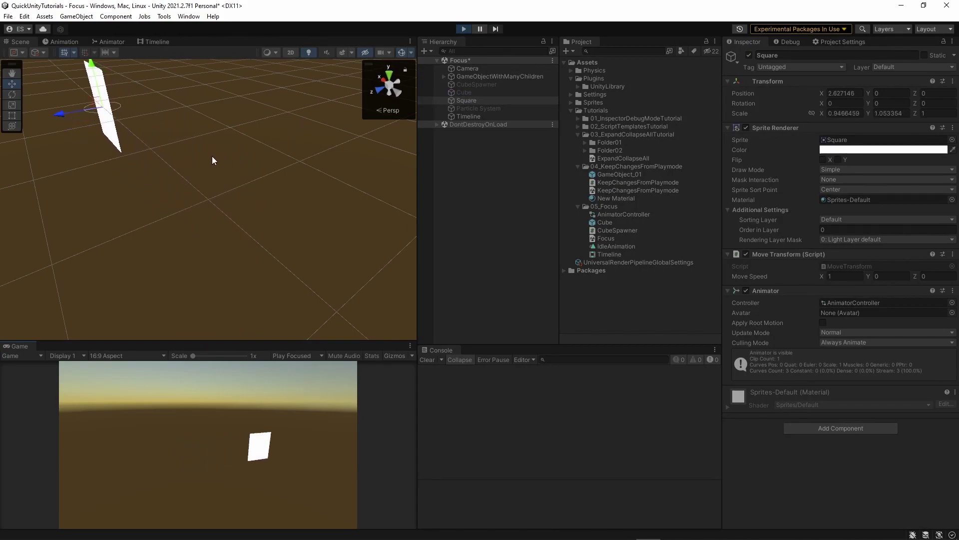
pyautogui.press('f')
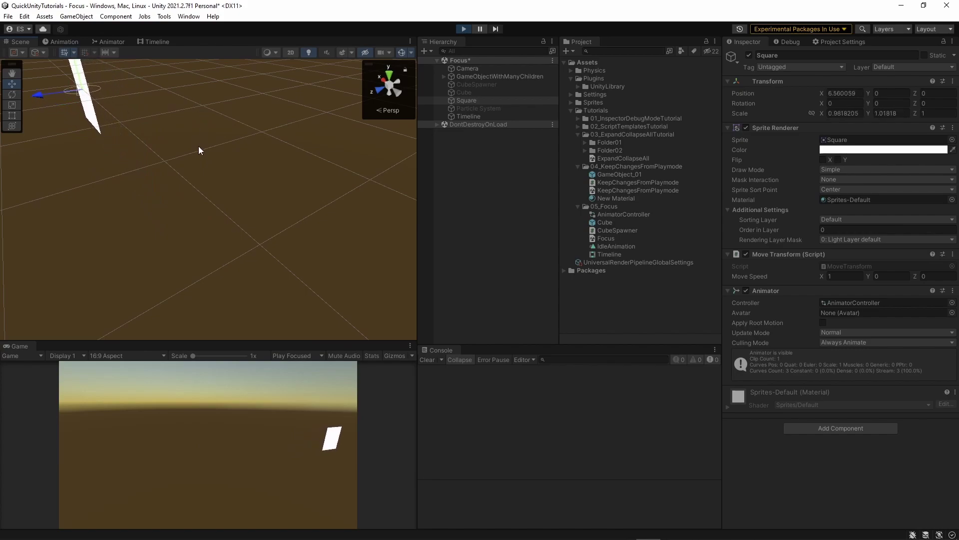
pyautogui.press('f')
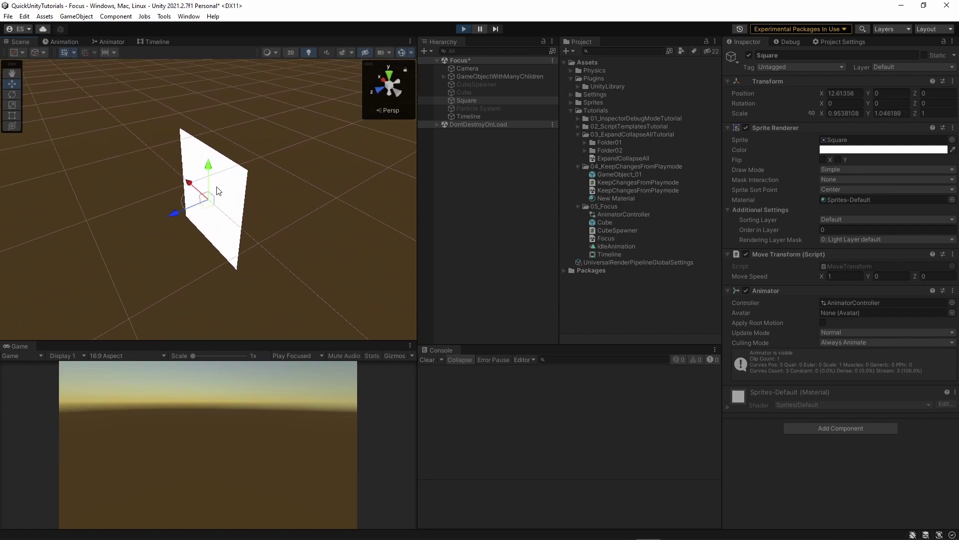
# - Set the Square's sprite color to red (E33939), refocus the view on the moving Square, and exit Play mode
pyautogui.click(838, 149)
pyautogui.moveTo(903, 207); pyautogui.dragTo(909, 207)
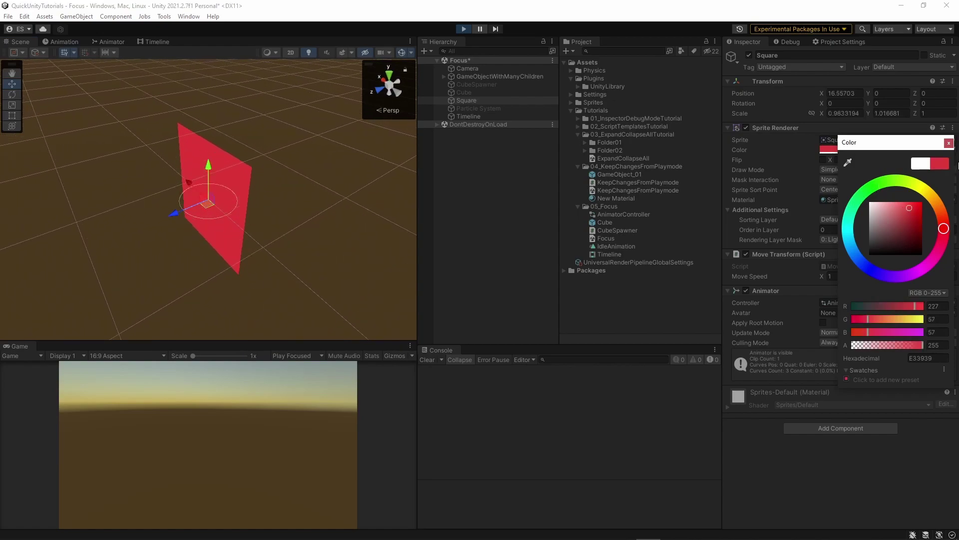
pyautogui.click(338, 139)
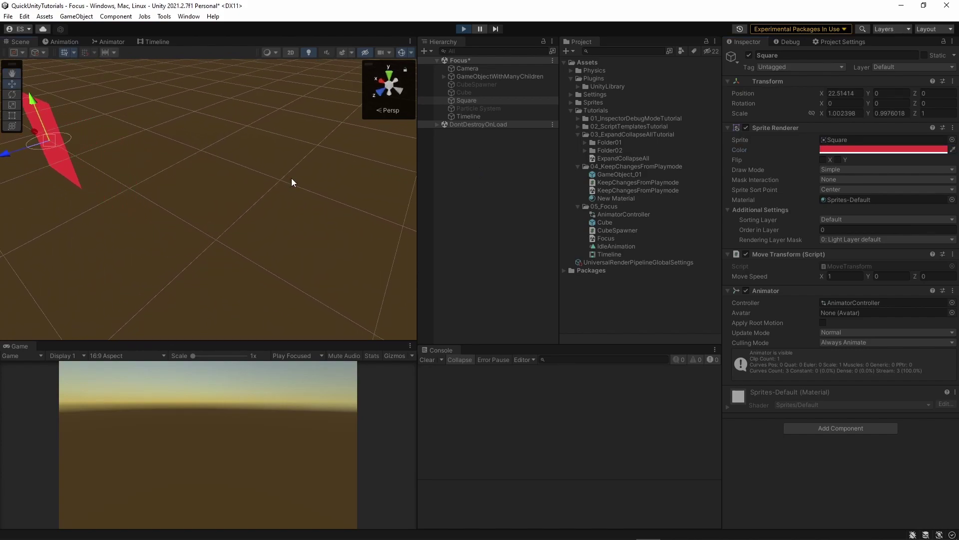
pyautogui.press('f')
pyautogui.hotkey('ctrl', 'p')
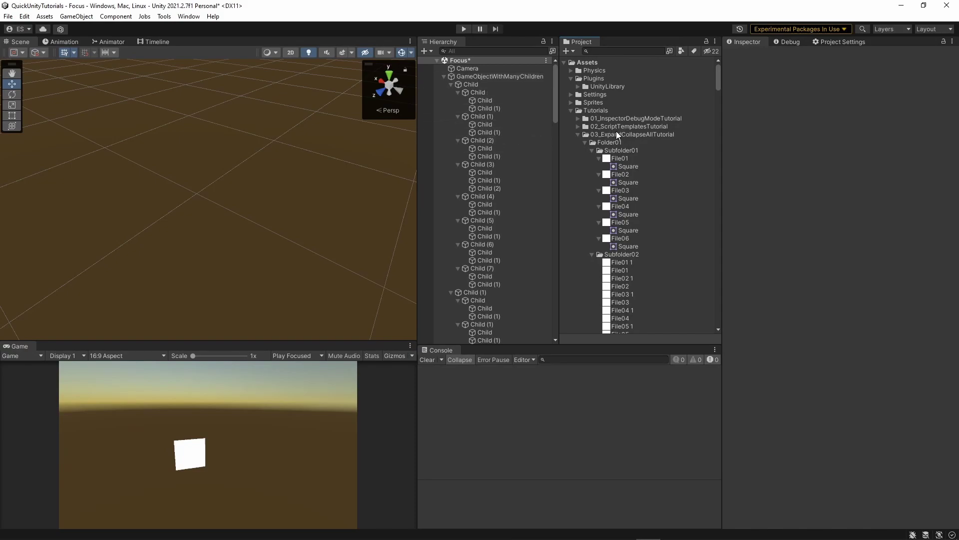
# - Collapse GameObjectWithManyChildren with all its descendants and reveal the selected Child (1) under Child (4) in the Hierarchy
pyautogui.click(489, 212)
pyautogui.scroll(-15, 487, 156)
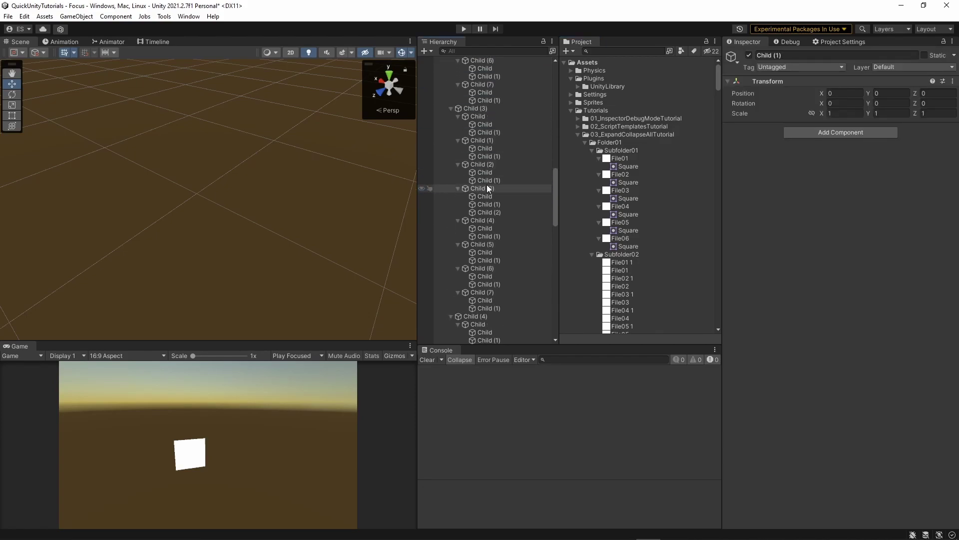
pyautogui.scroll(10, 487, 184)
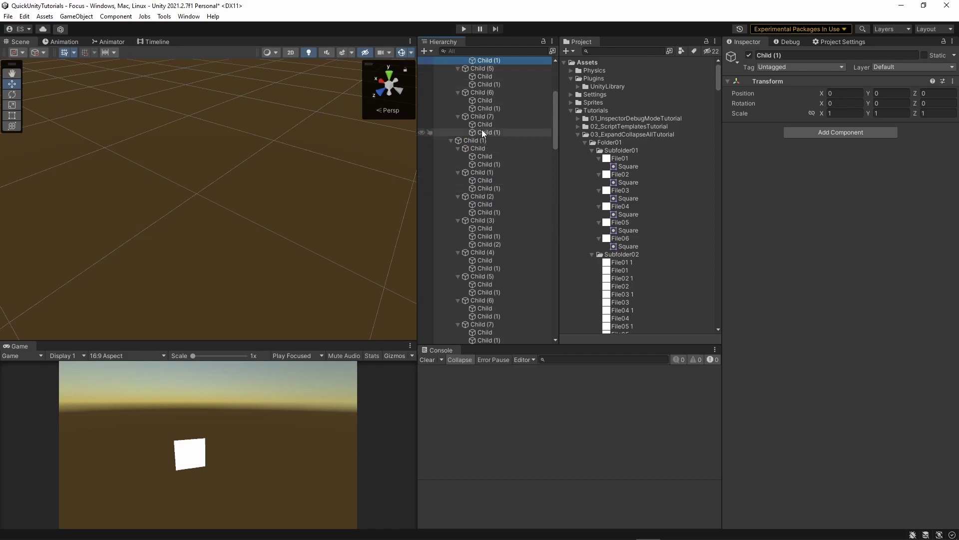
pyautogui.scroll(6, 481, 130)
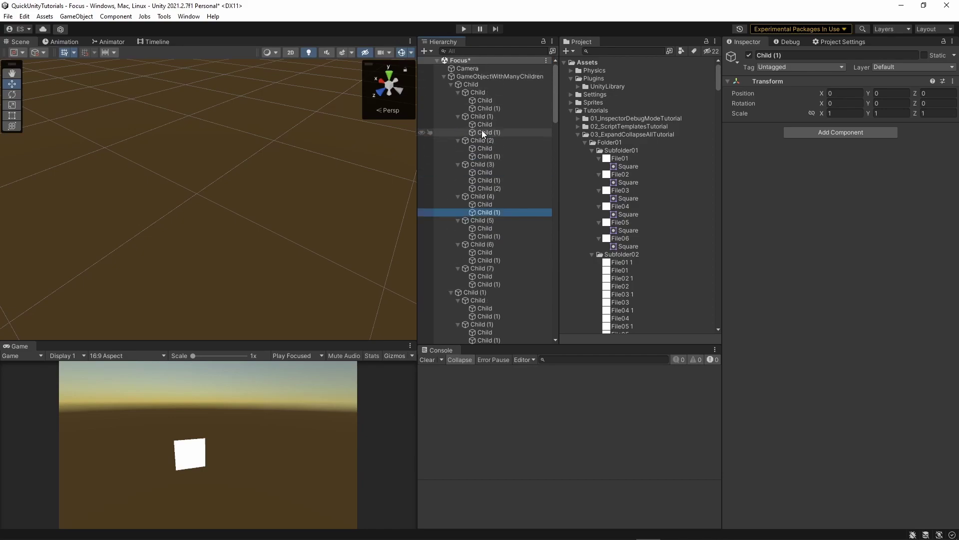
pyautogui.keyDown('alt'); pyautogui.click(444, 76); pyautogui.keyUp('alt')
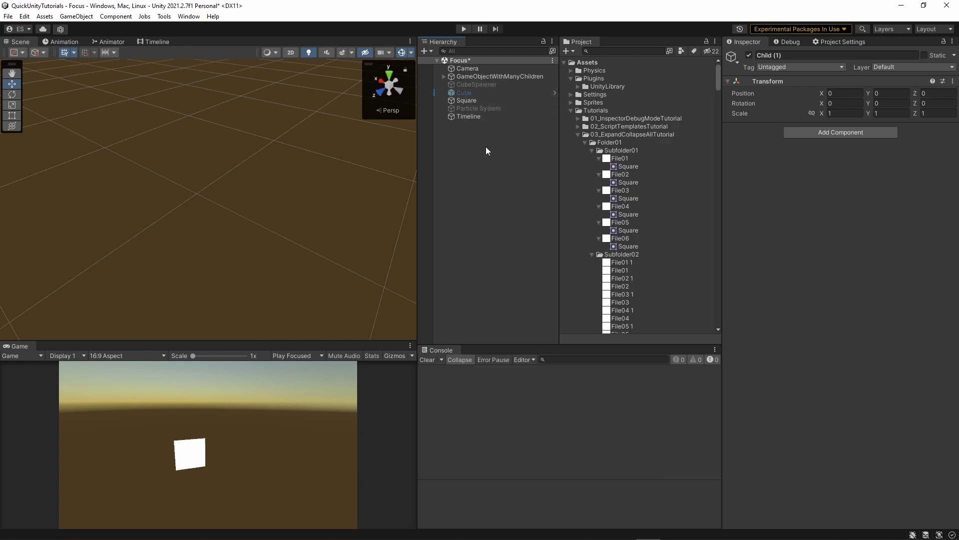
pyautogui.press('f')
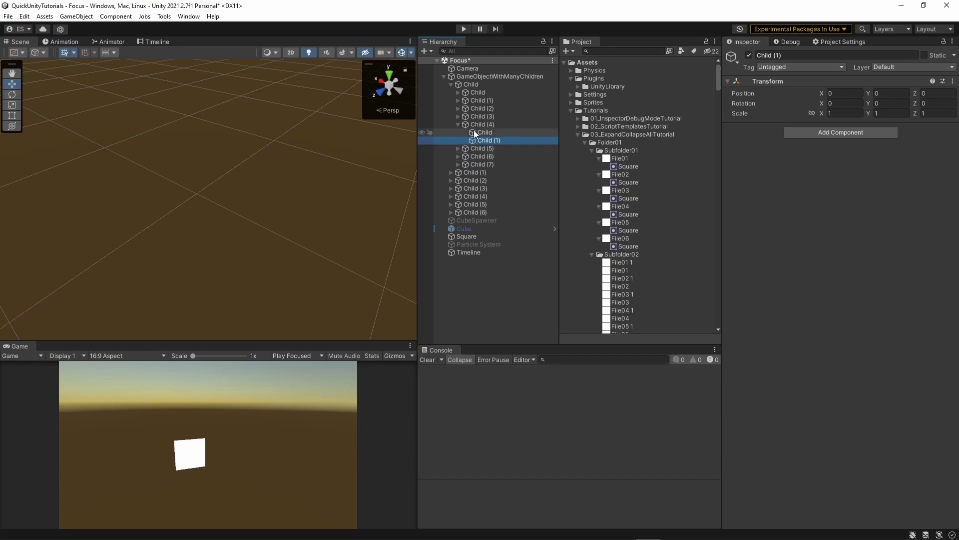
# - Collapse the 03_ExpandCollapseAllTutorial folder with all its subfolders and reveal the selected File01 under Subfolder01 in the Project
pyautogui.click(628, 159)
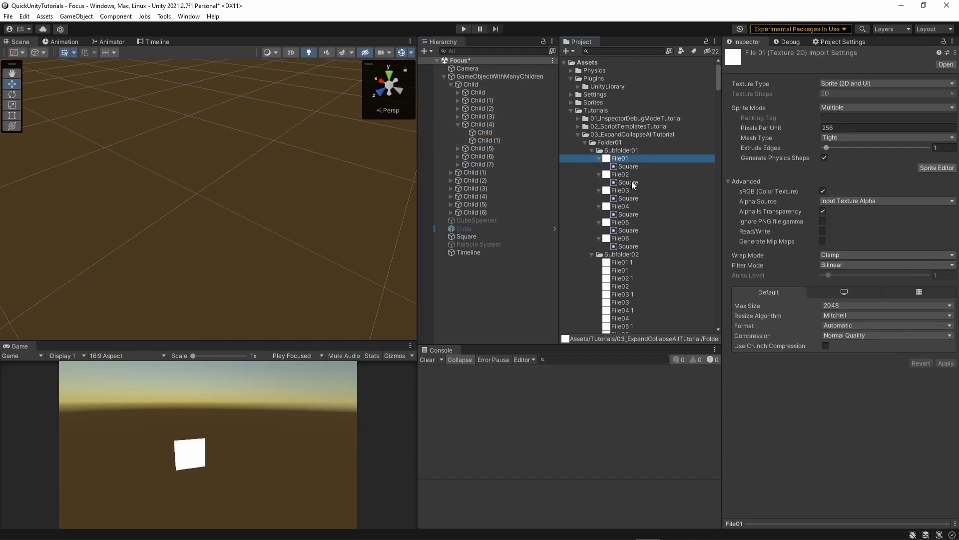
pyautogui.scroll(-10, 632, 181)
pyautogui.scroll(15, 631, 180)
pyautogui.click(579, 134)
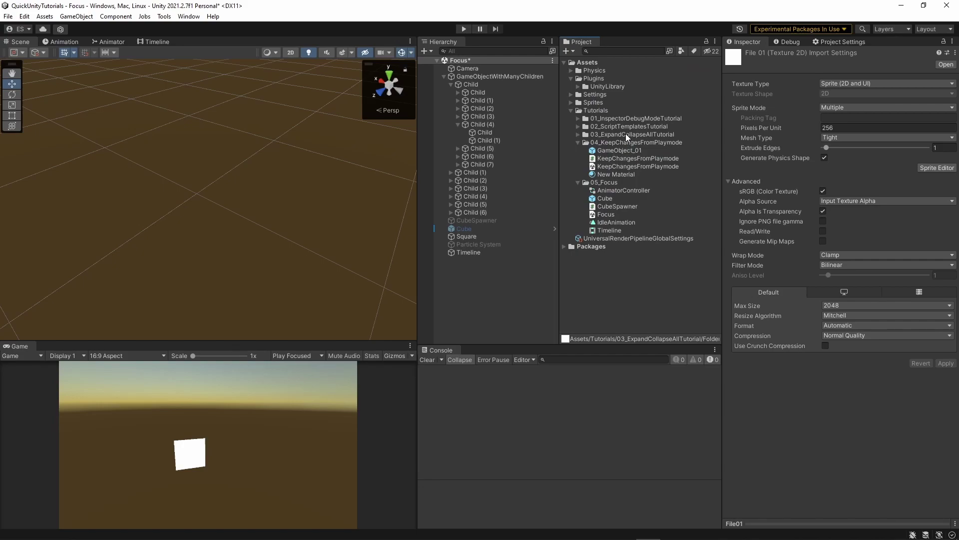
pyautogui.press('f')
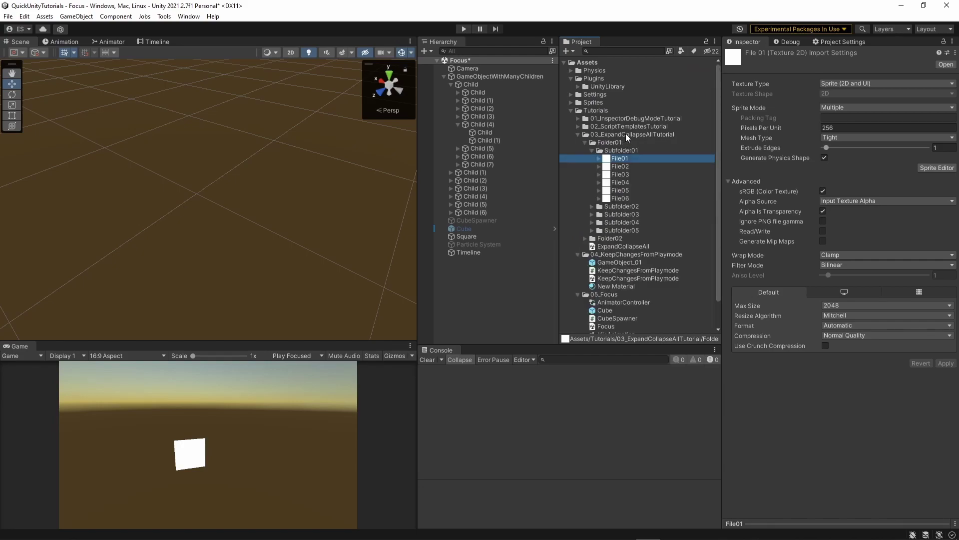
# - Frame all IdleAnimation keyframes in the Animation window's dopesheet, focus on only the 0:15 and 0:30 keyframes, and return to the full range
pyautogui.hotkey('ctrl', '6')
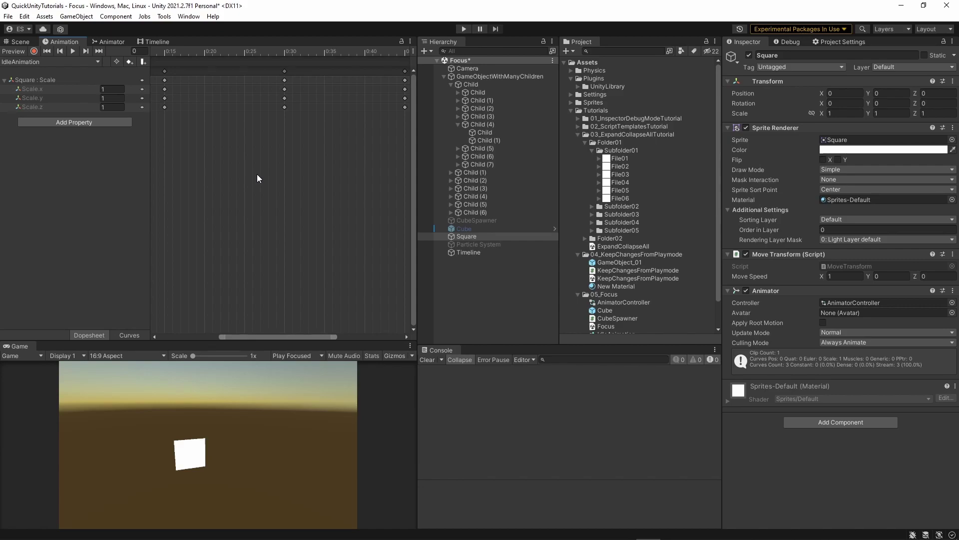
pyautogui.press('f')
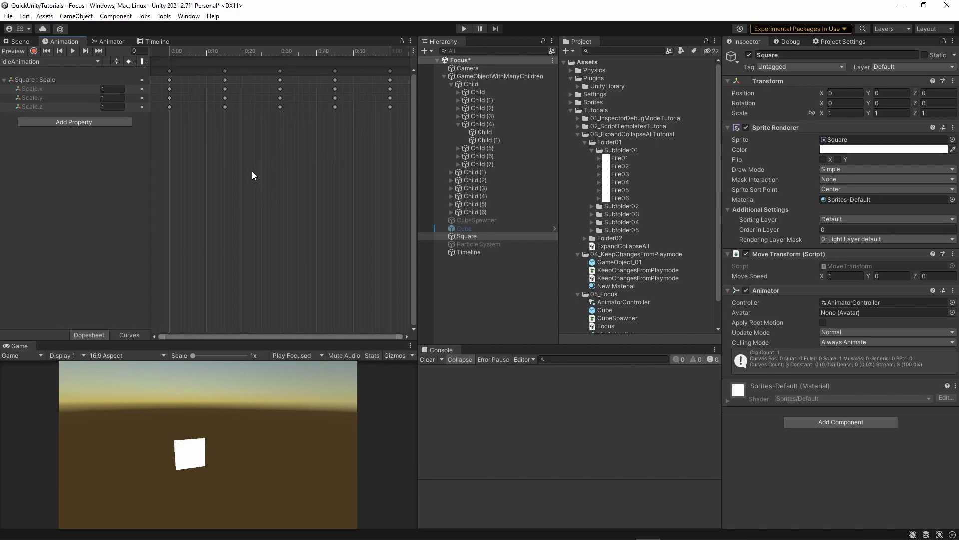
pyautogui.moveTo(305, 148); pyautogui.dragTo(218, 68)
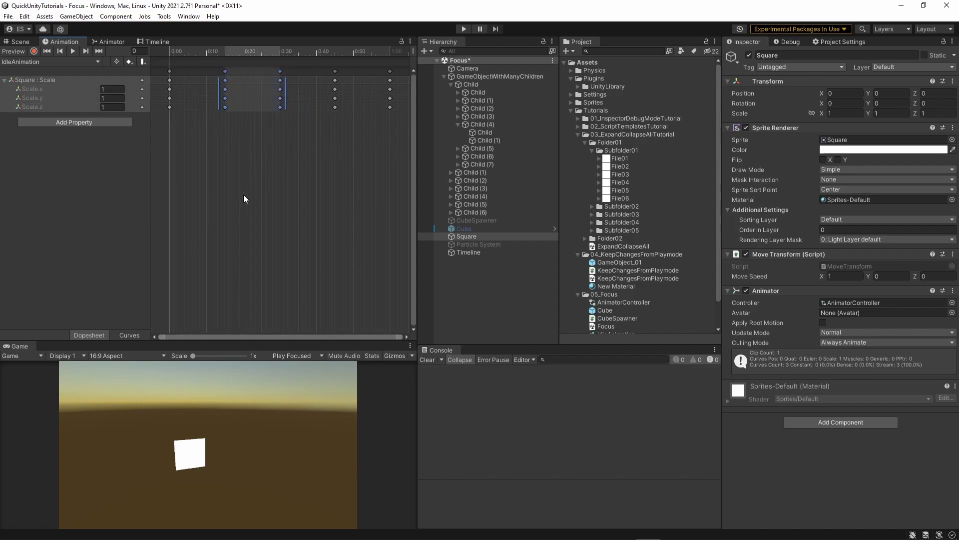
pyautogui.press('f')
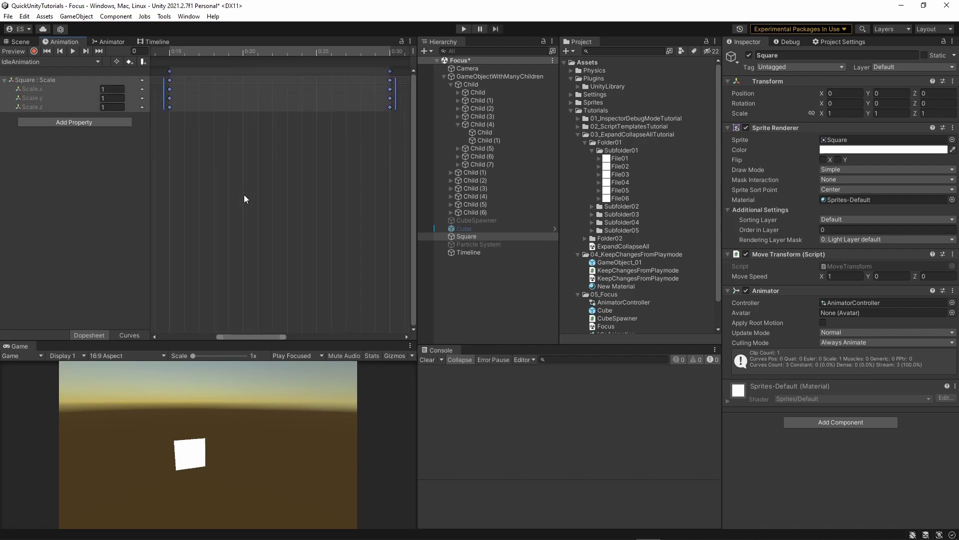
pyautogui.click(249, 165)
pyautogui.press('f')
# - Show IdleAnimation as curves, frame all the scale curves, and focus on the key at 0:30
pyautogui.click(129, 334)
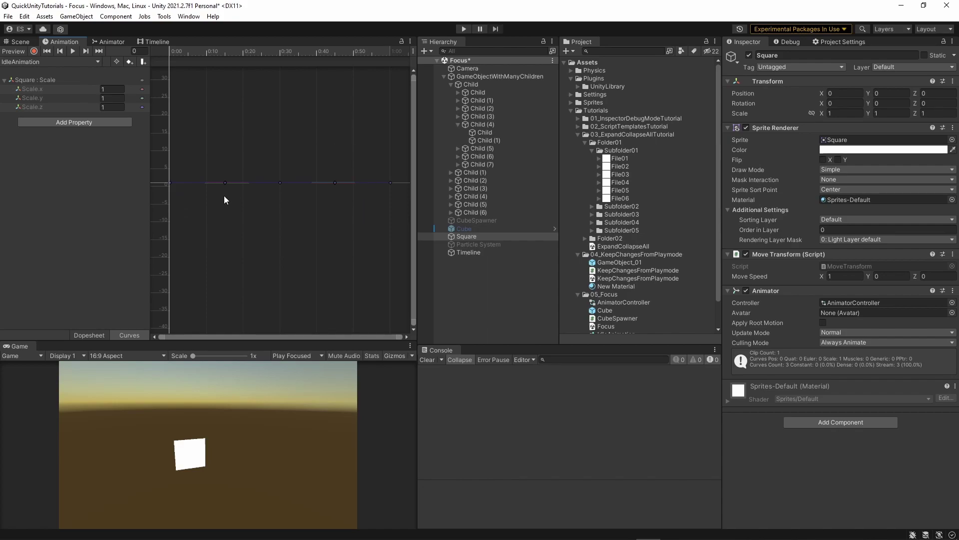
pyautogui.press('f')
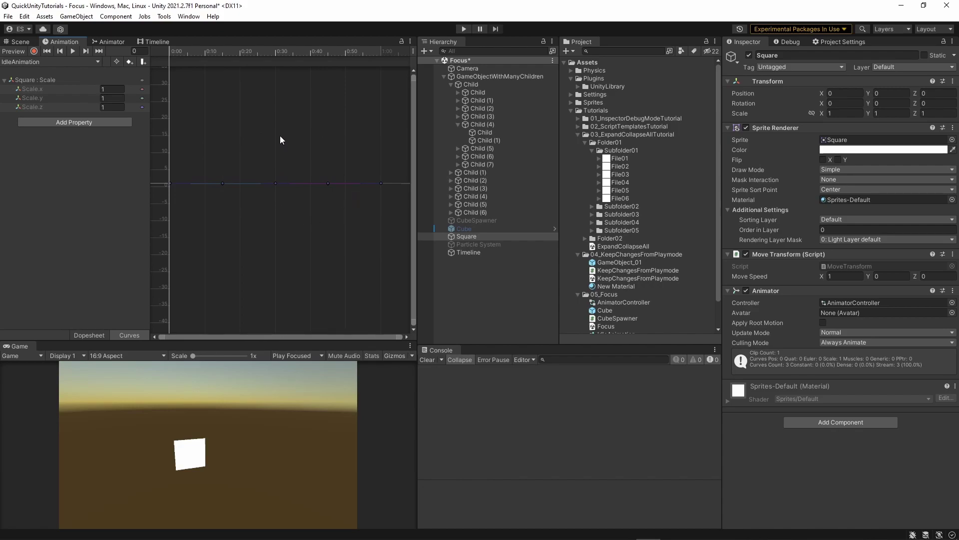
pyautogui.press('a')
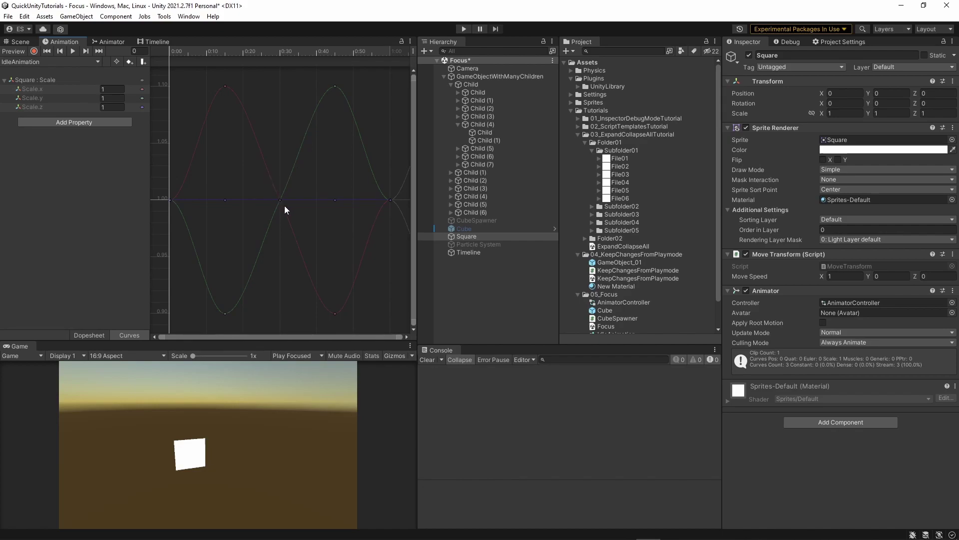
pyautogui.press('f')
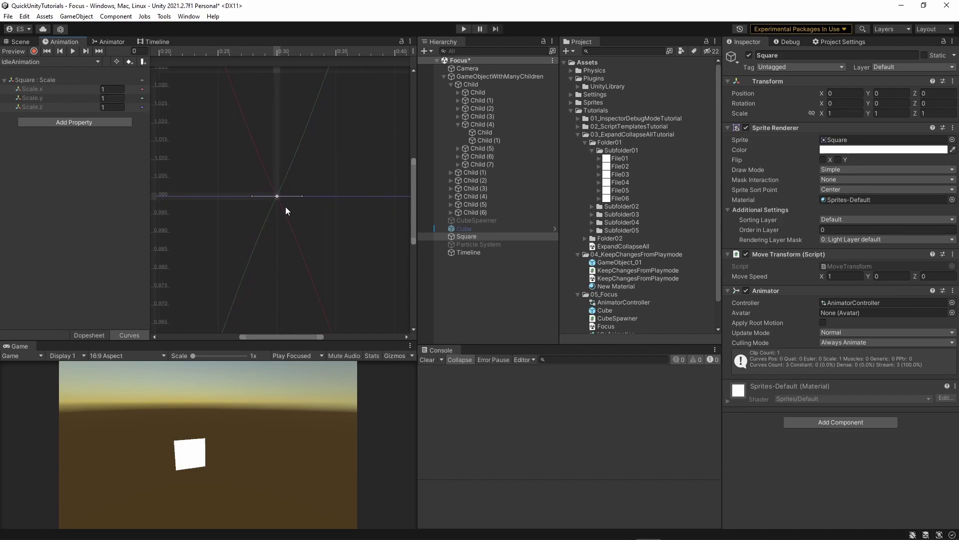
# - Show the Square's states in the Animator, frame them all, and focus on IdleAnimation and IdleAnimation 0
pyautogui.click(466, 236)
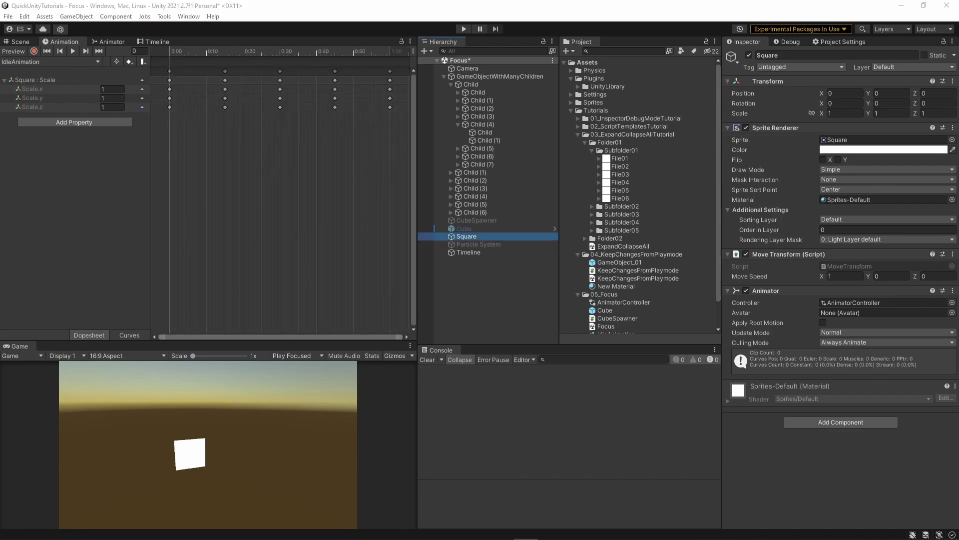
pyautogui.click(110, 42)
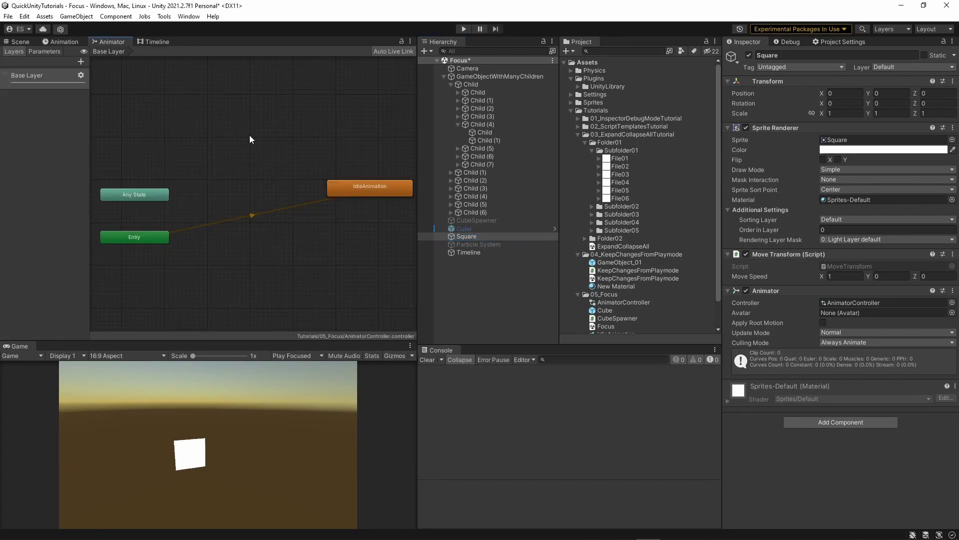
pyautogui.click(267, 165)
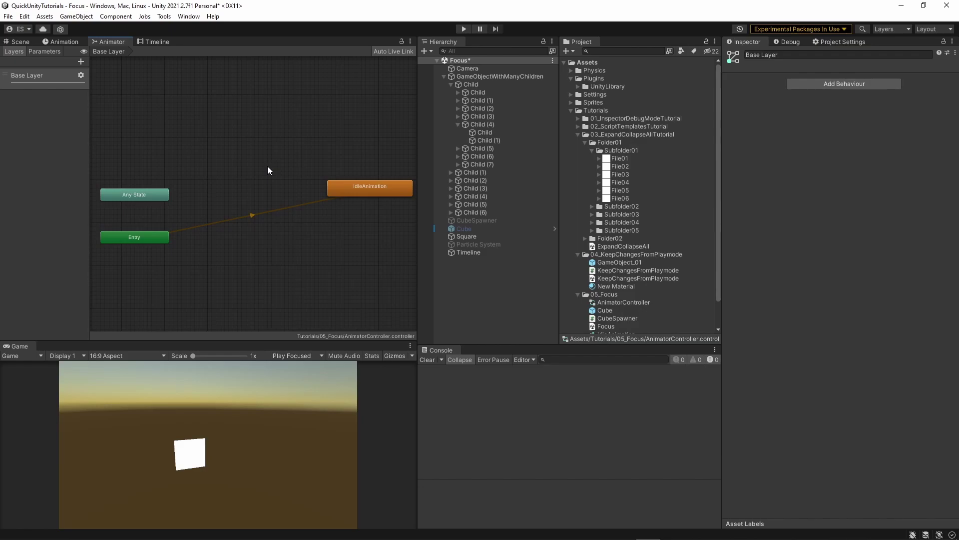
pyautogui.press('a')
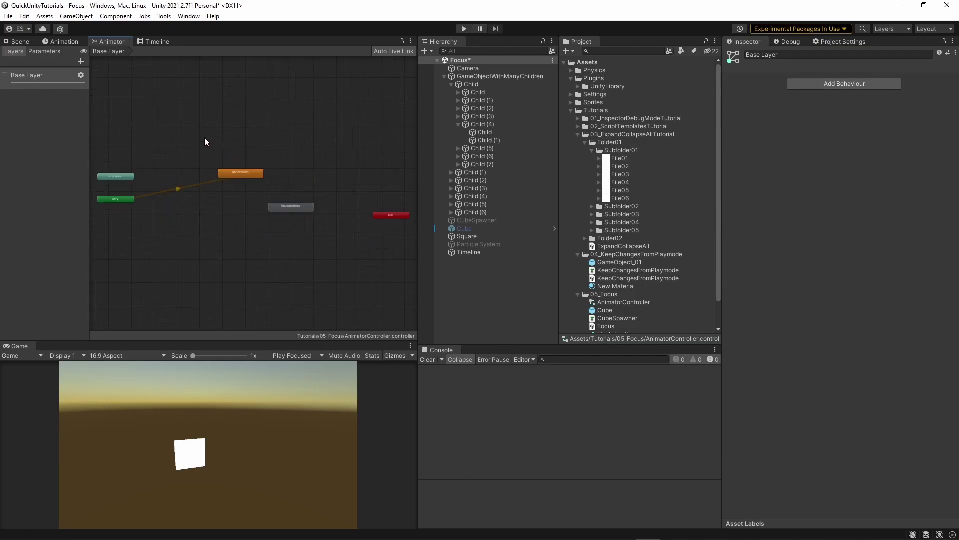
pyautogui.moveTo(205, 141); pyautogui.dragTo(343, 242)
pyautogui.press('f')
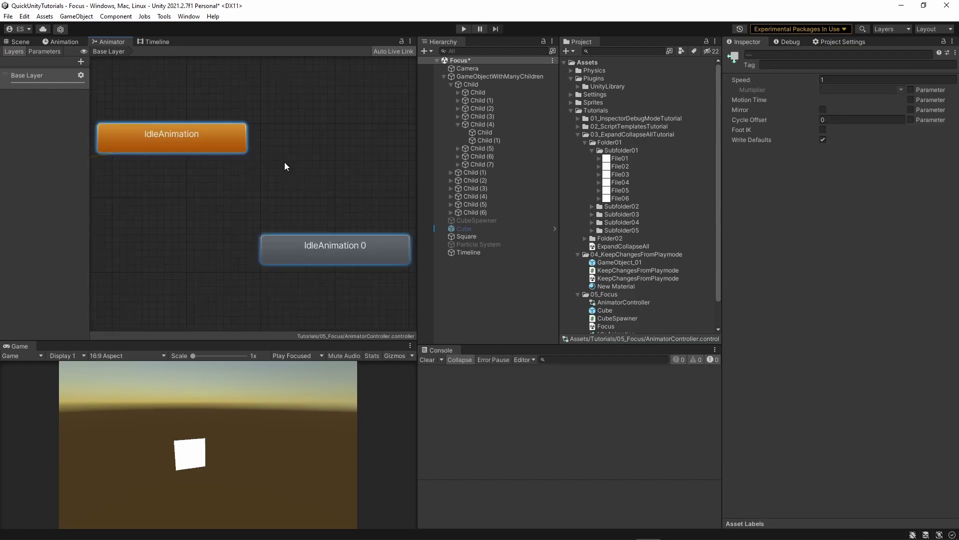
pyautogui.click(226, 191)
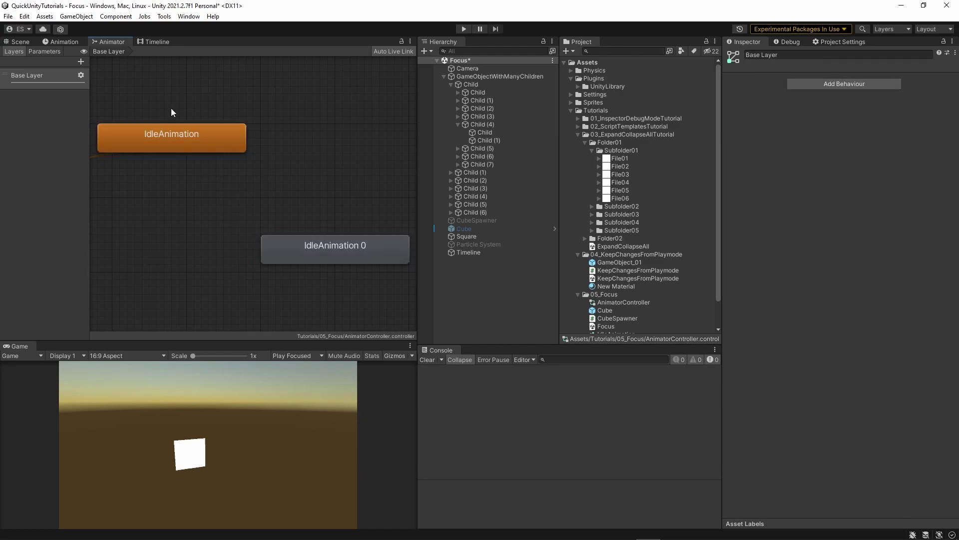
# - Show the Timeline object's tracks in the Timeline window, frame all clips, and focus on the Active clip
pyautogui.click(159, 41)
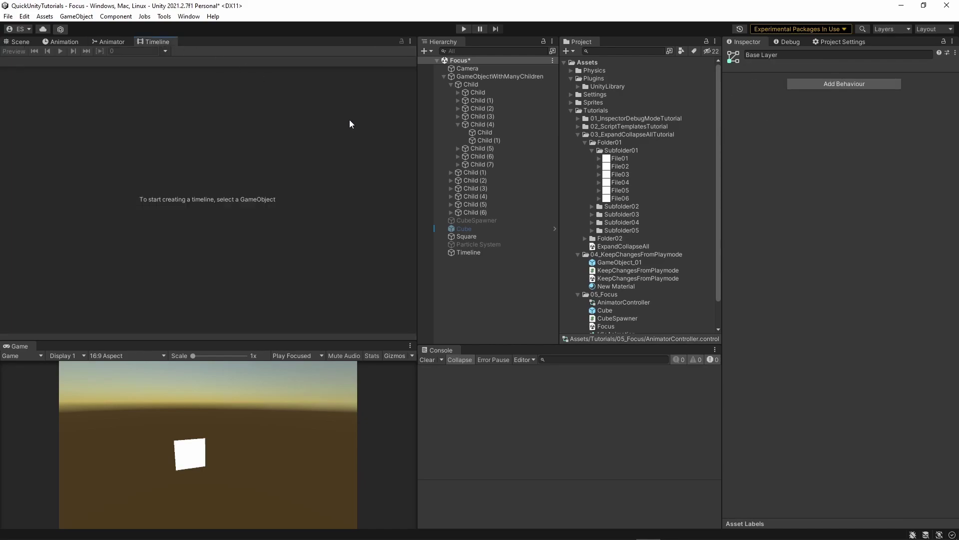
pyautogui.click(472, 252)
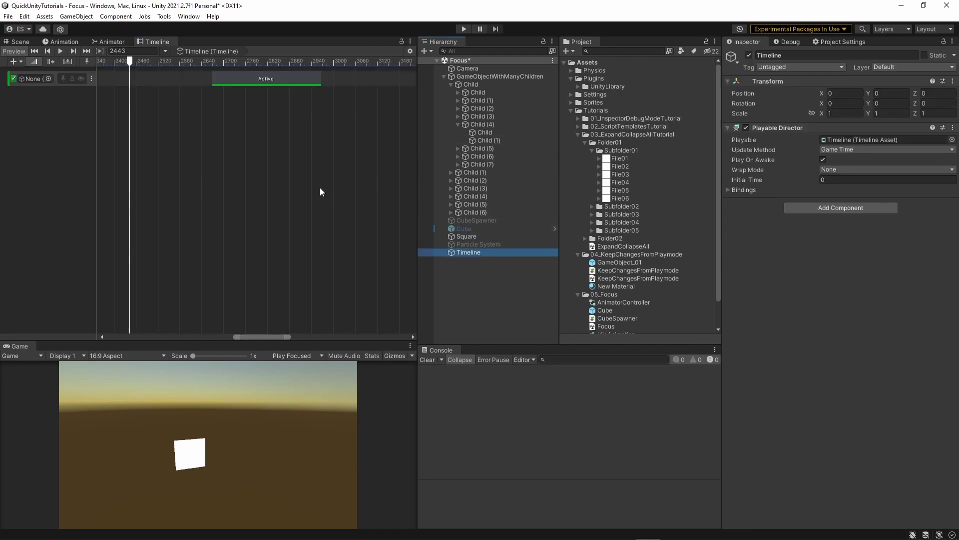
pyautogui.click(257, 160)
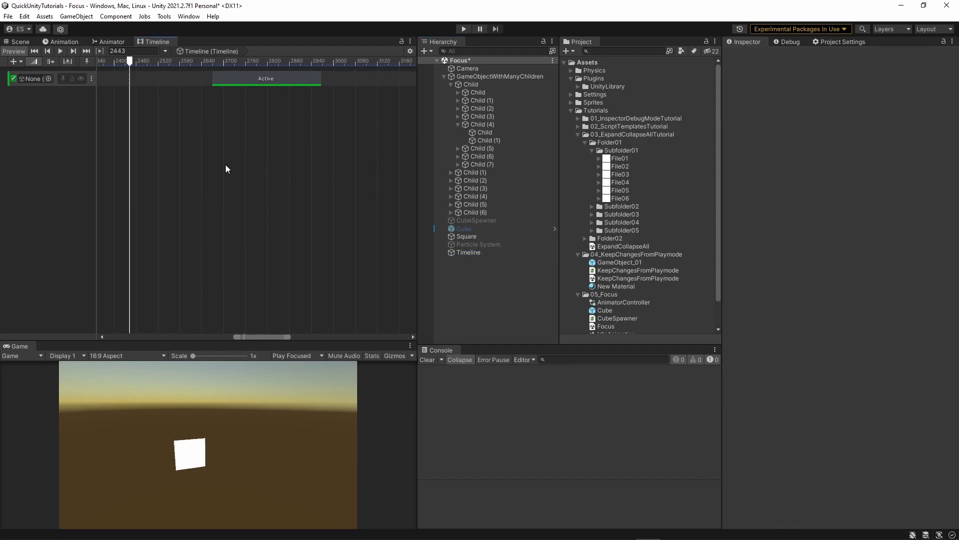
pyautogui.press('a')
pyautogui.moveTo(278, 103); pyautogui.dragTo(230, 74)
pyautogui.press('f')
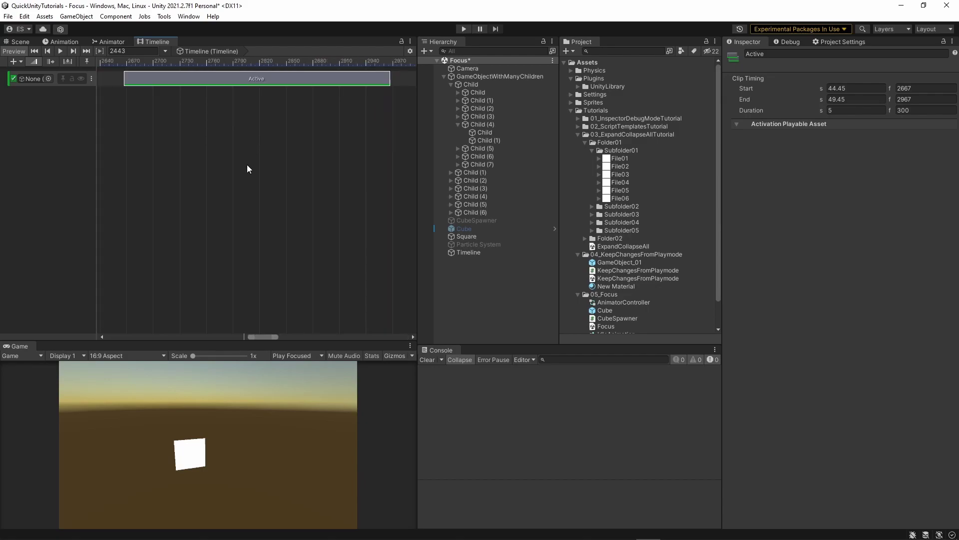
pyautogui.click(245, 176)
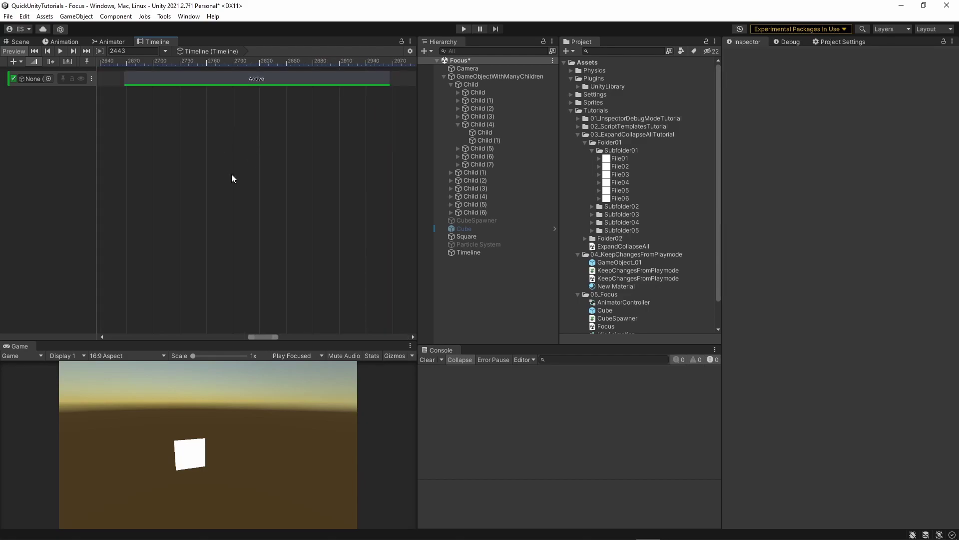
pyautogui.scroll(-3, 232, 175)
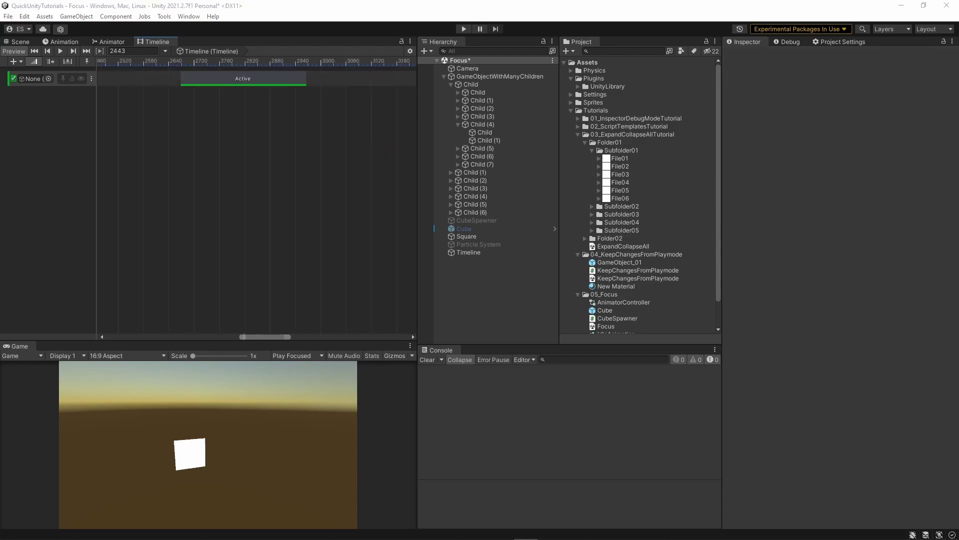